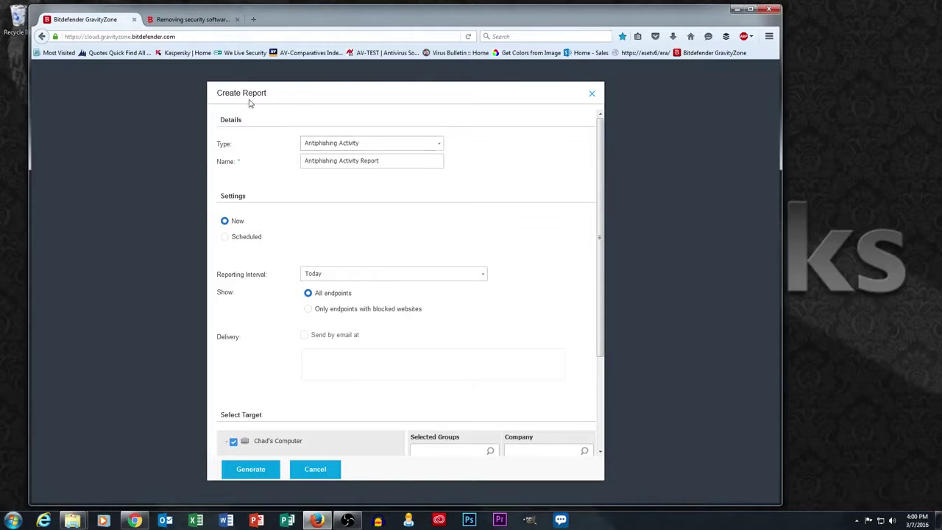
# Choose Top 10 Infected Endpoints from the report Type list
pyautogui.click(438, 147)
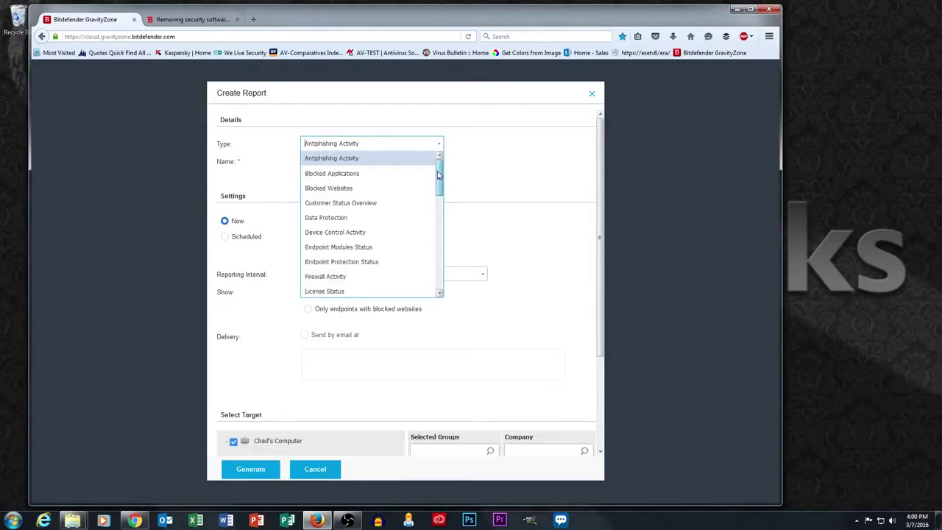
pyautogui.scroll(-1, 364, 242)
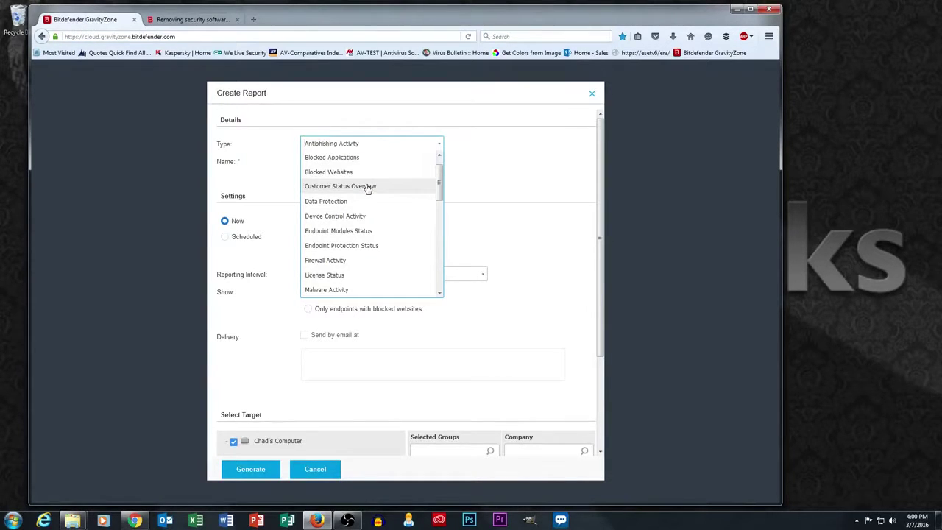
pyautogui.scroll(-2, 439, 189)
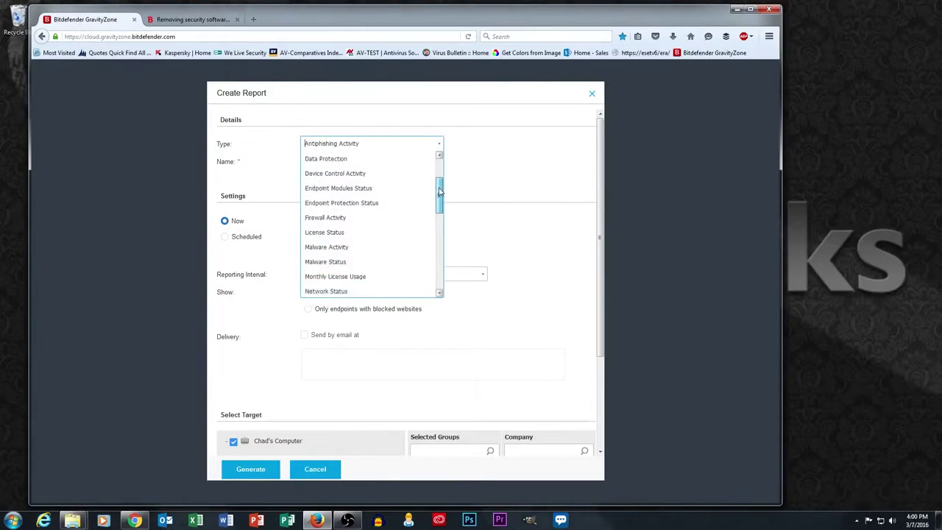
pyautogui.scroll(-1, 439, 190)
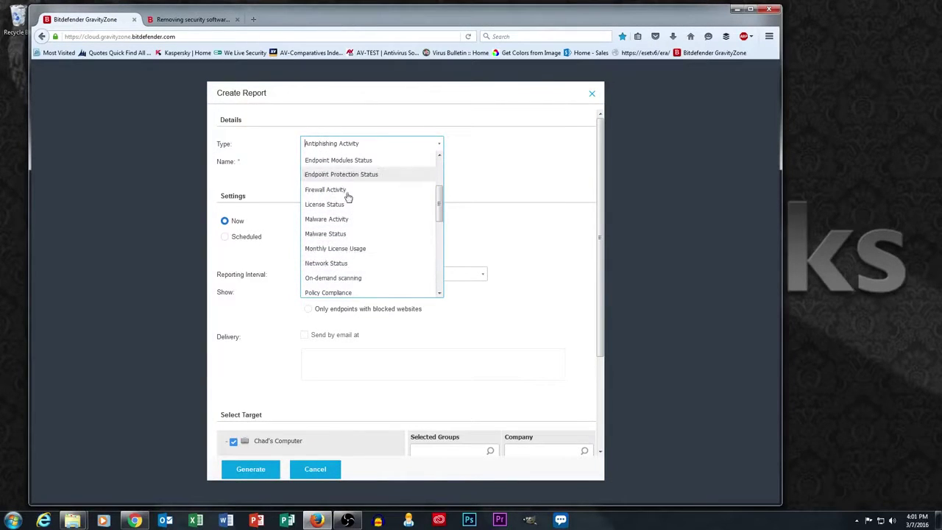
pyautogui.scroll(-3, 415, 258)
pyautogui.scroll(-4, 416, 260)
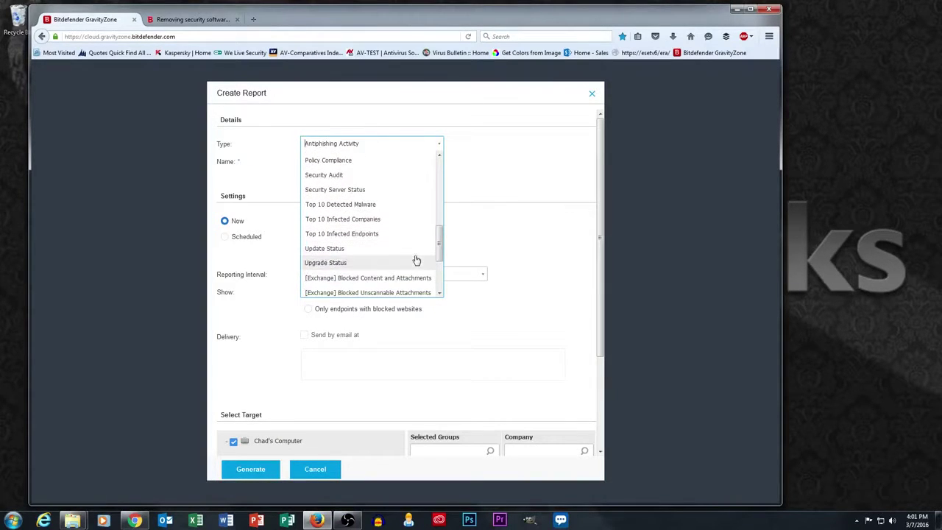
pyautogui.click(321, 234)
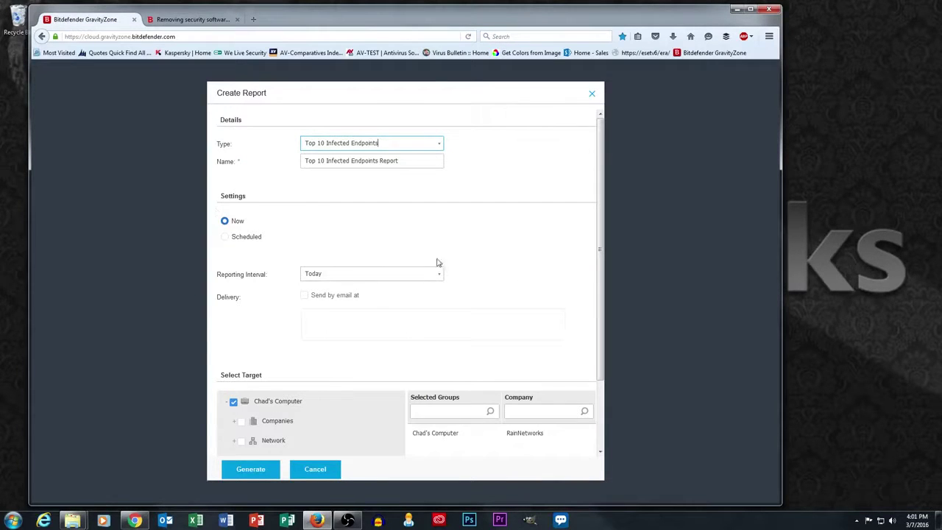
# Make the report Scheduled, recurring Weekly with only Monday checked
pyautogui.click(233, 241)
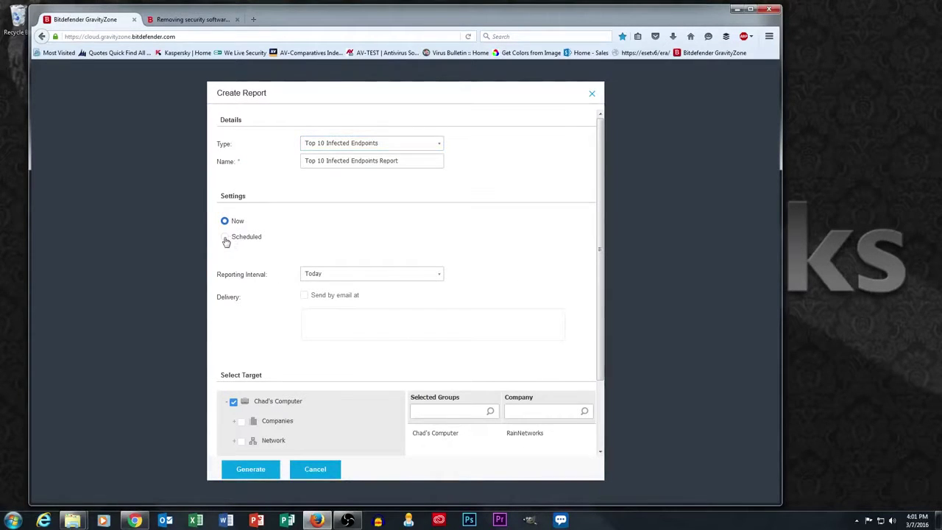
pyautogui.click(226, 238)
pyautogui.click(326, 263)
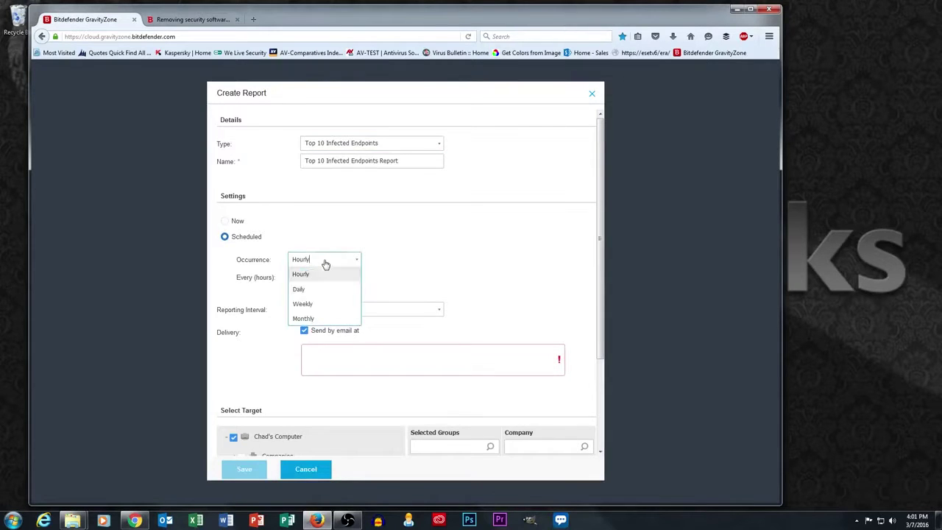
pyautogui.click(304, 304)
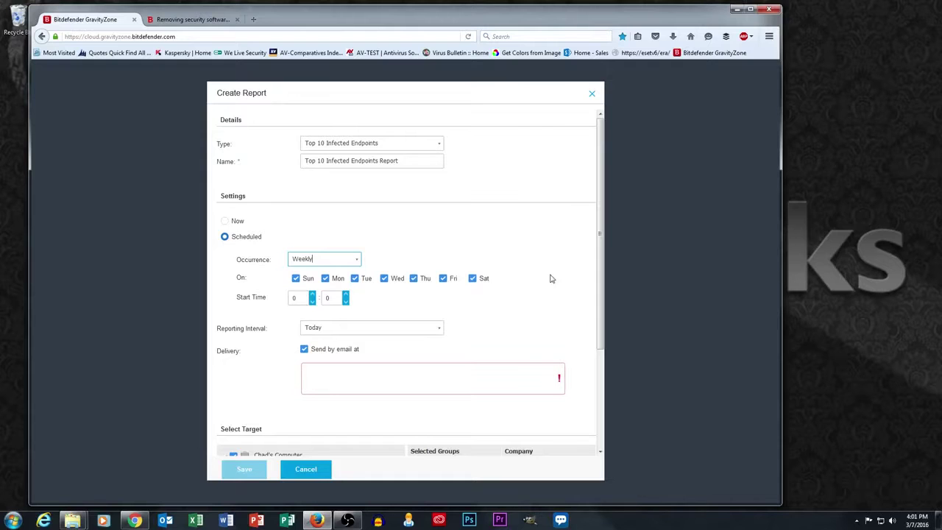
pyautogui.click(295, 278)
pyautogui.click(354, 278)
pyautogui.click(384, 279)
pyautogui.click(413, 278)
pyautogui.click(443, 279)
pyautogui.click(475, 279)
# Set start time to 16:00, reporting interval to This month, and add the recipient's email address
pyautogui.click(297, 298)
pyautogui.moveTo(276, 297); pyautogui.dragTo(255, 295)
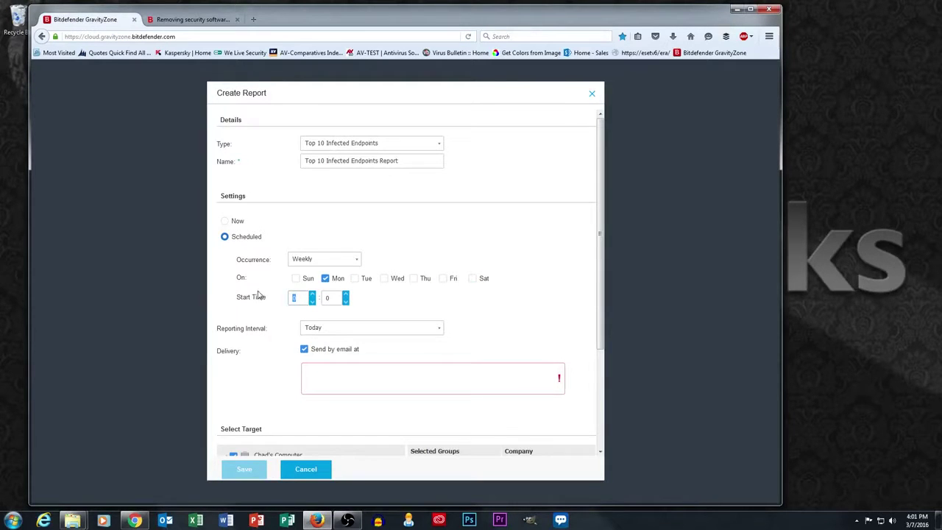
pyautogui.write('16')
pyautogui.click(321, 333)
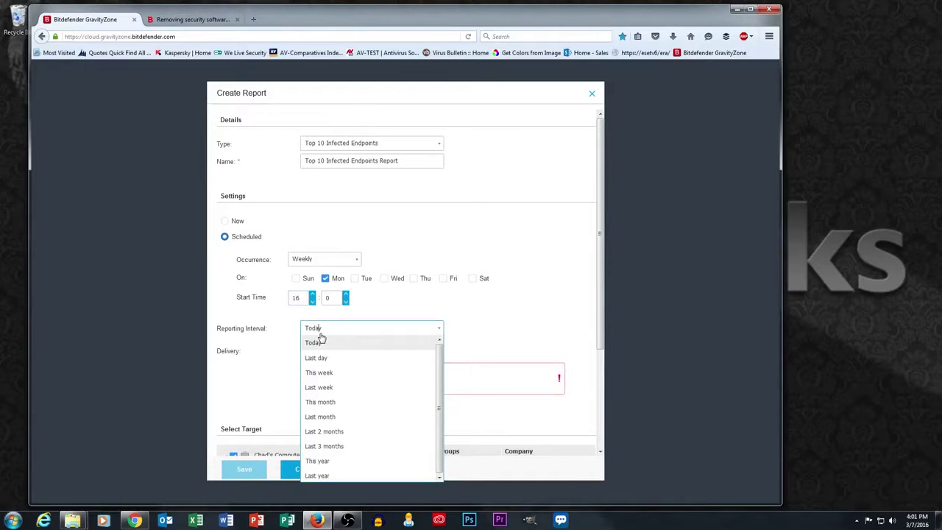
pyautogui.click(331, 403)
pyautogui.click(314, 373)
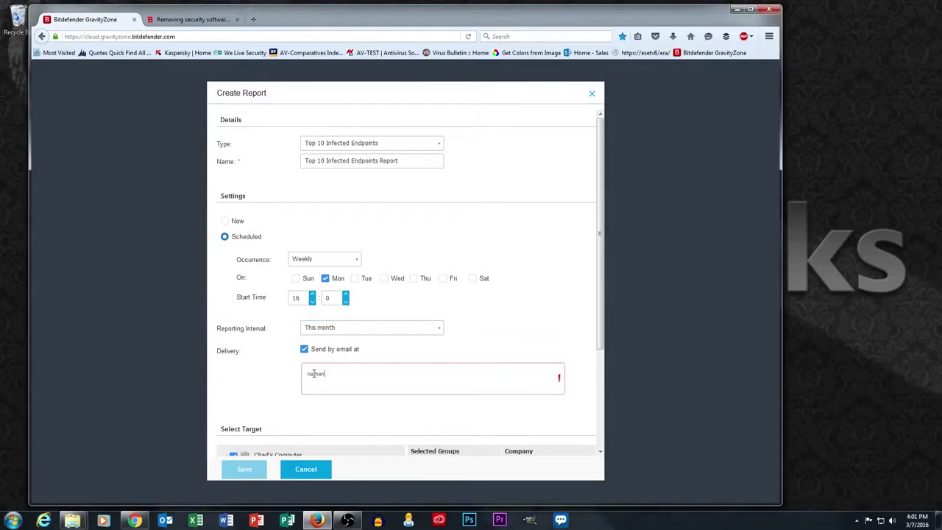
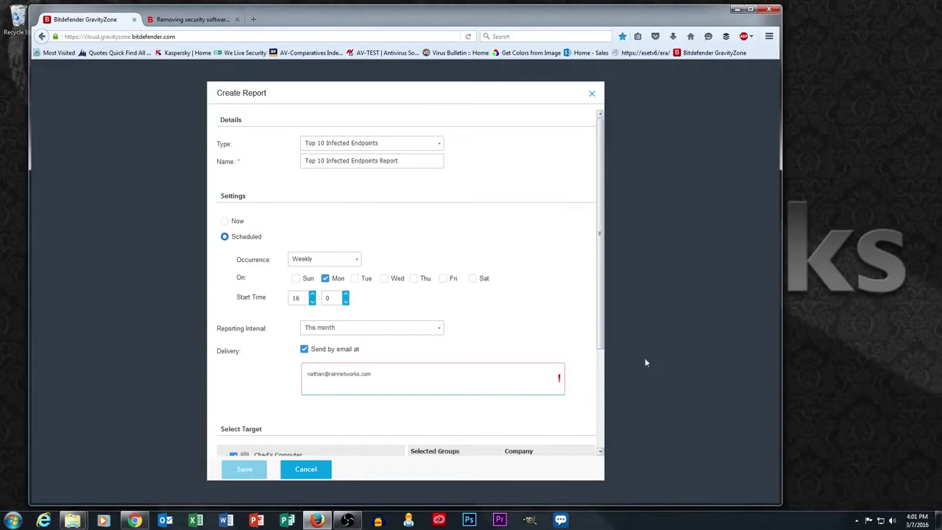
pyautogui.click(600, 331)
# Target the report at the top-level company group instead of XYZ Landscaping
pyautogui.moveTo(600, 331); pyautogui.dragTo(600, 400)
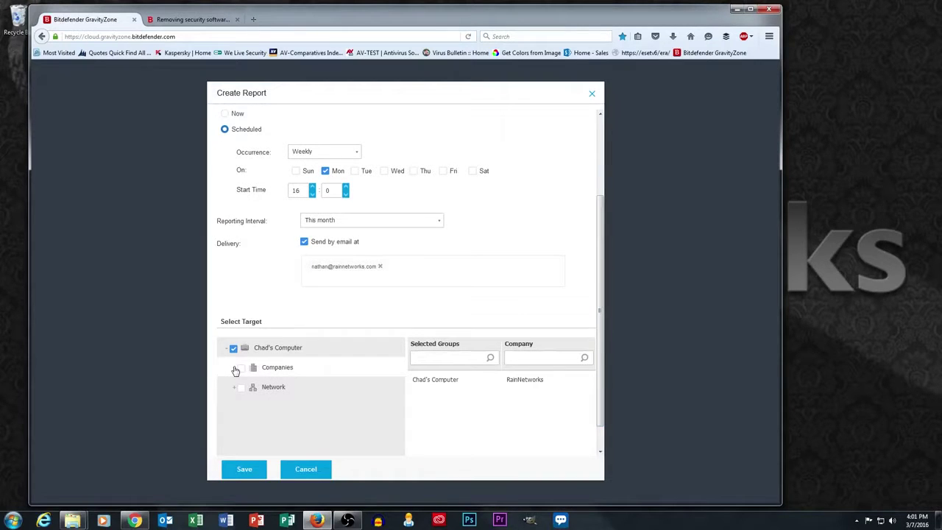
pyautogui.click(233, 368)
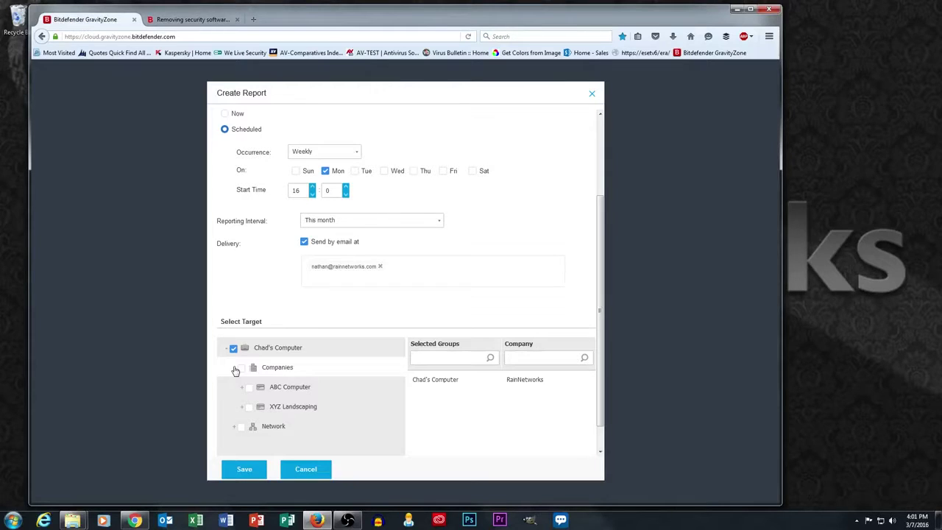
pyautogui.click(249, 409)
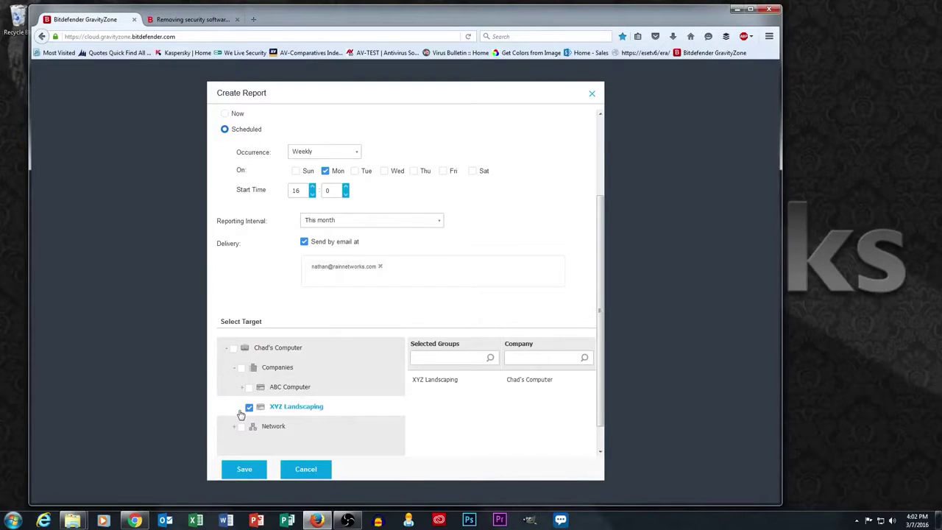
pyautogui.scroll(3, 237, 410)
pyautogui.scroll(-1, 237, 414)
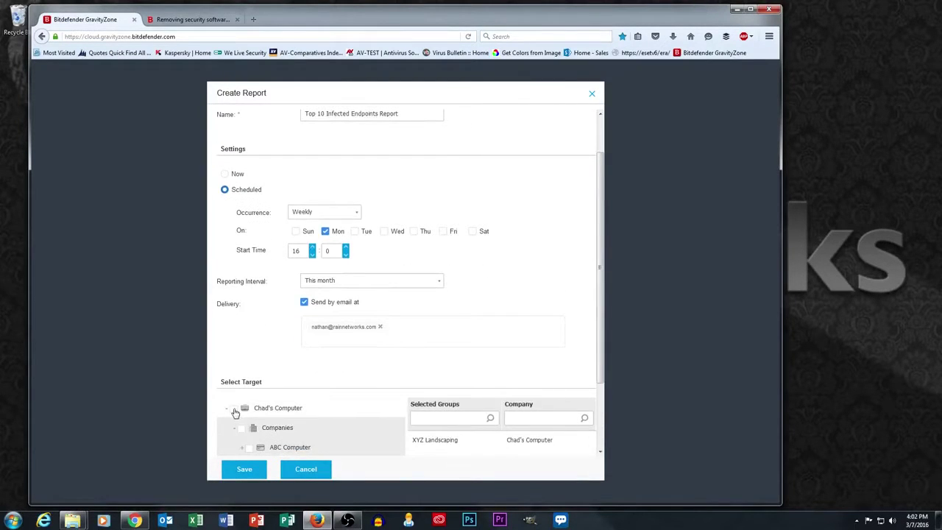
pyautogui.click(233, 410)
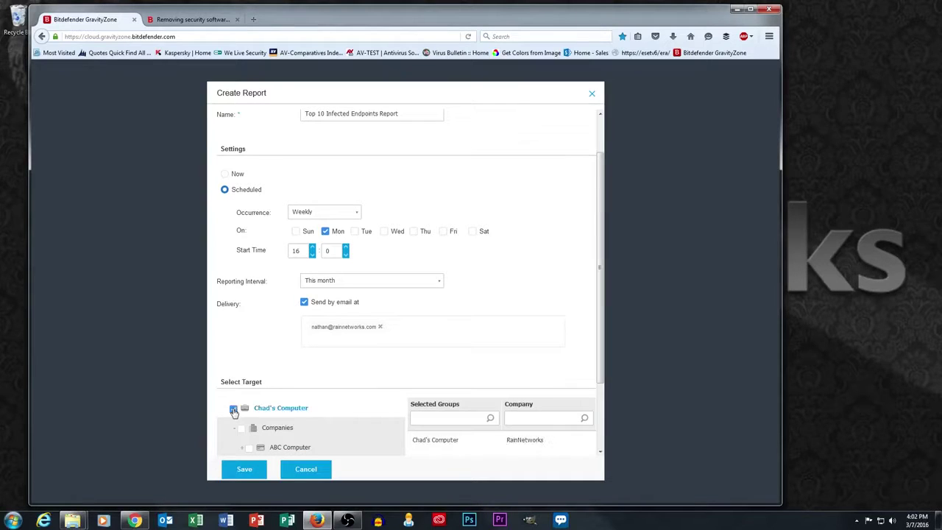
pyautogui.moveTo(600, 344); pyautogui.dragTo(597, 395)
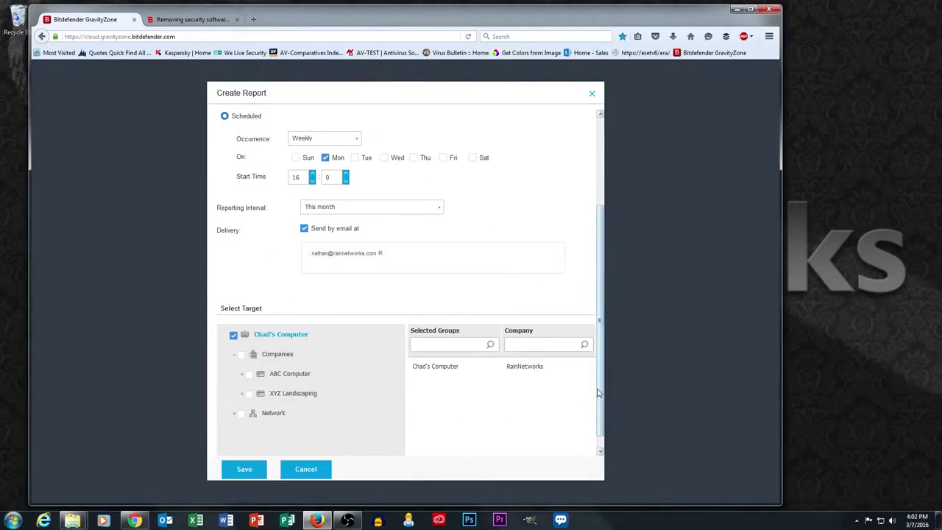
# Save the report, then review it in Edit Report and close without changes
pyautogui.click(246, 472)
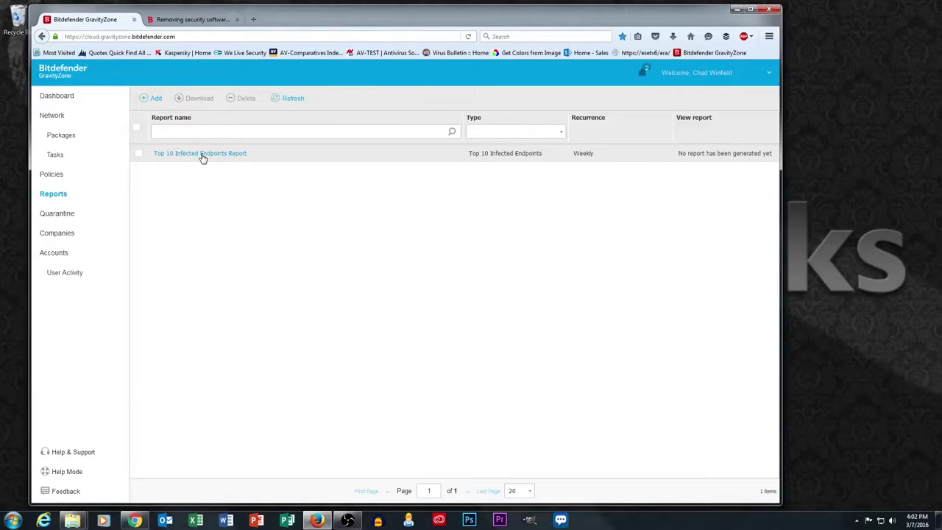
pyautogui.click(239, 156)
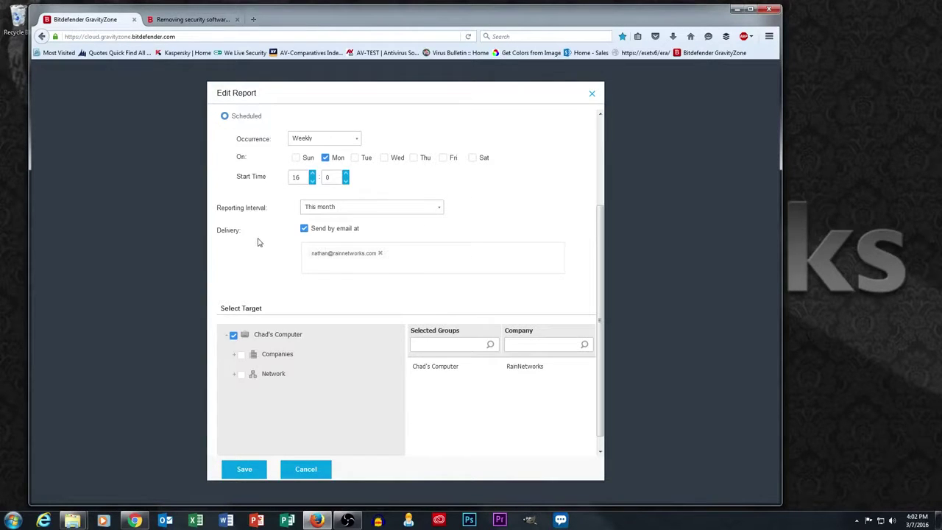
pyautogui.click(591, 94)
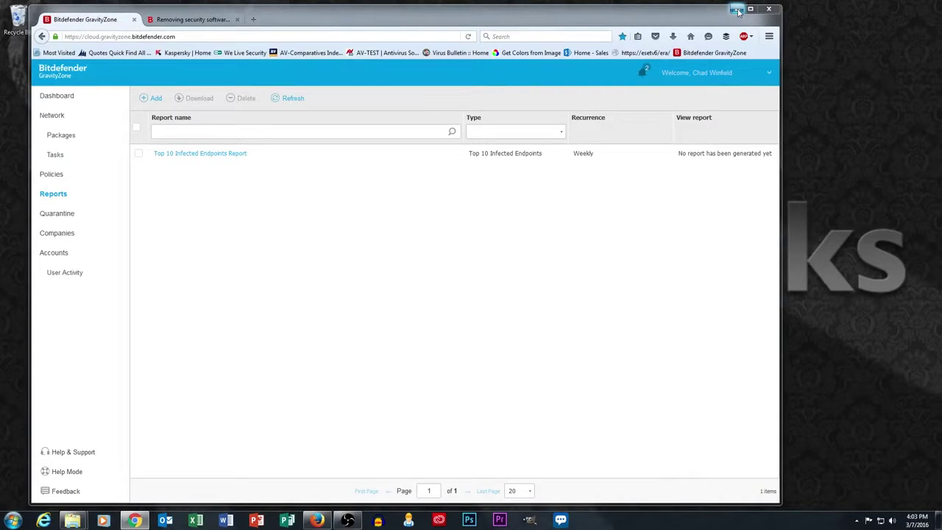
# Switch to the maximized Chrome window's Quarantine list, then tick and untick the first STACY entry
pyautogui.click(736, 10)
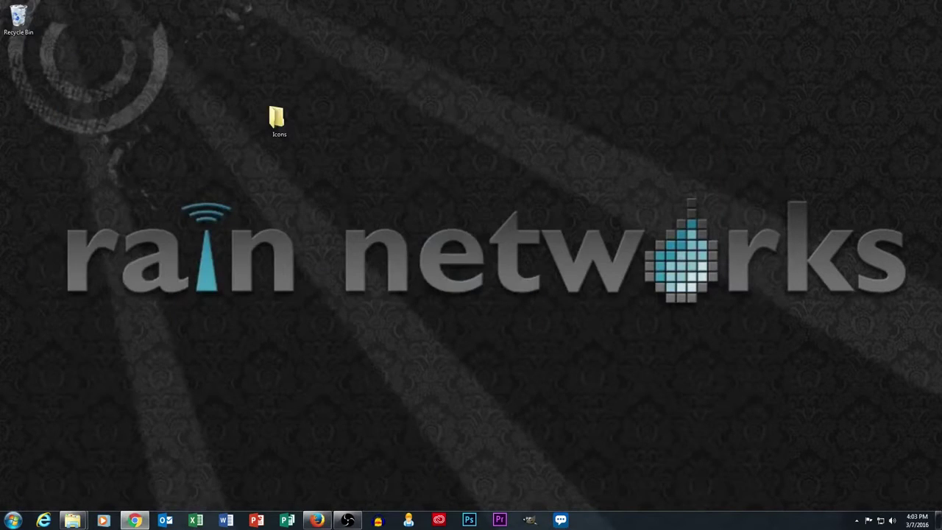
pyautogui.click(134, 520)
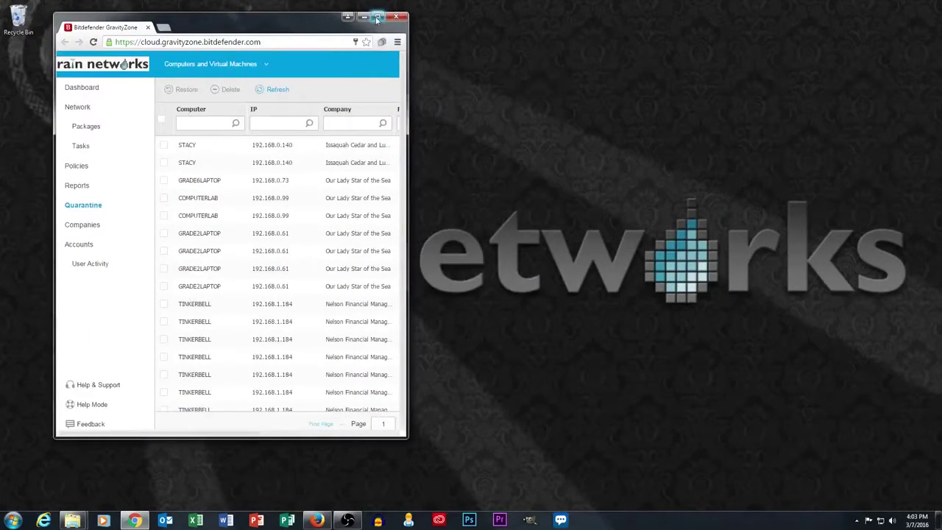
pyautogui.click(377, 17)
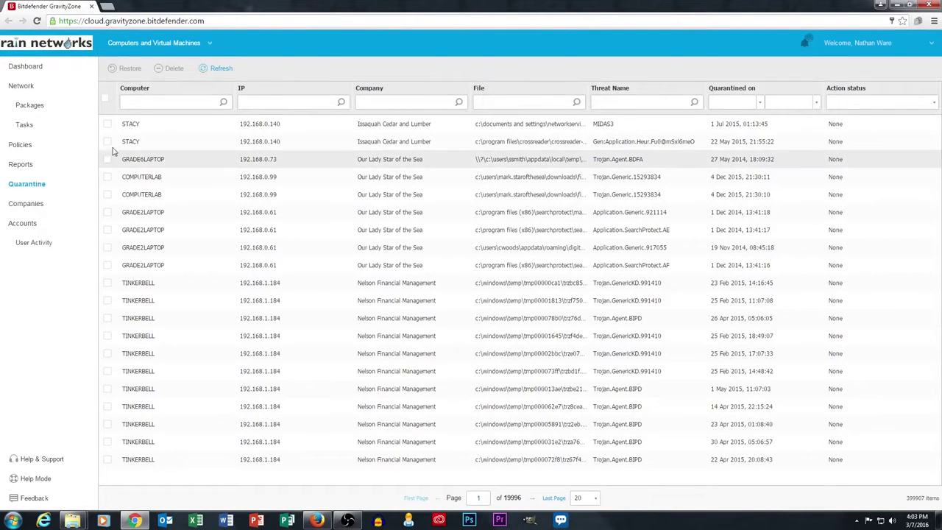
pyautogui.click(107, 124)
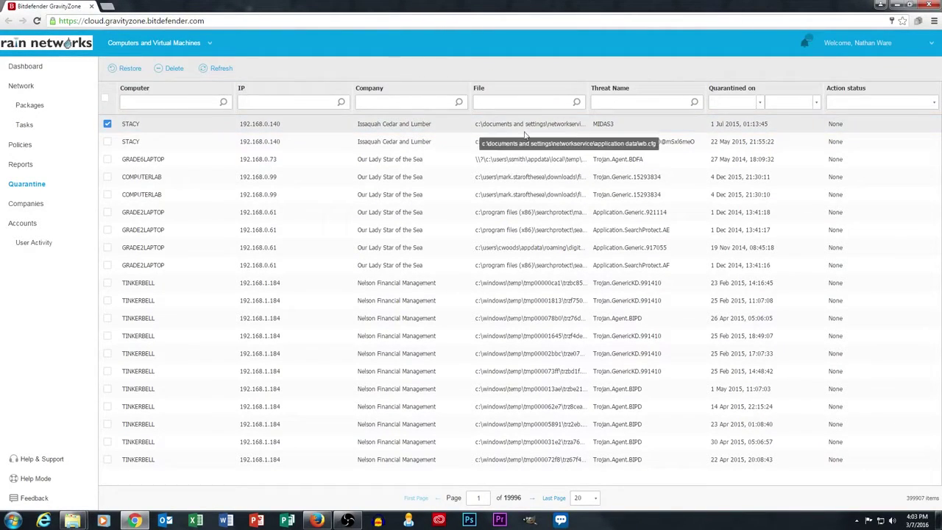
pyautogui.click(107, 123)
pyautogui.click(160, 102)
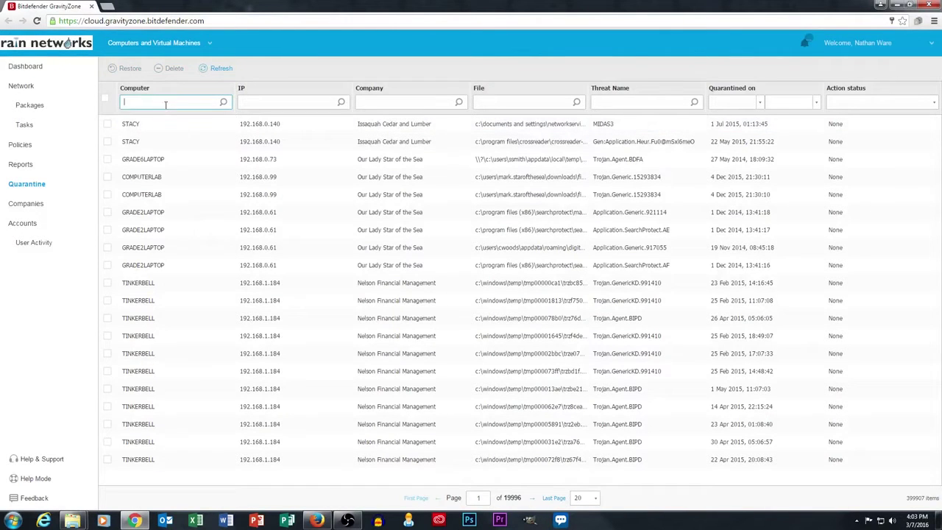
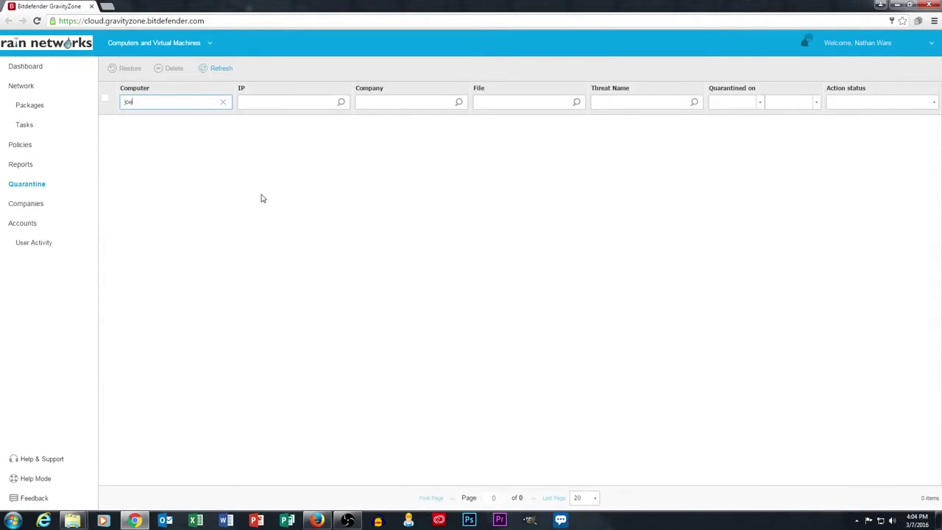
pyautogui.click(225, 103)
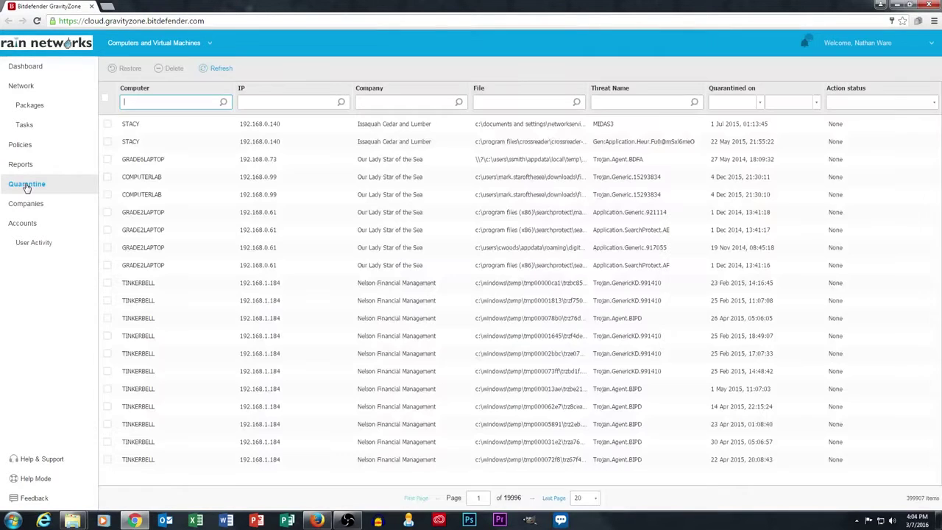
# View the Packages list, then go to the Network inventory page
pyautogui.click(30, 107)
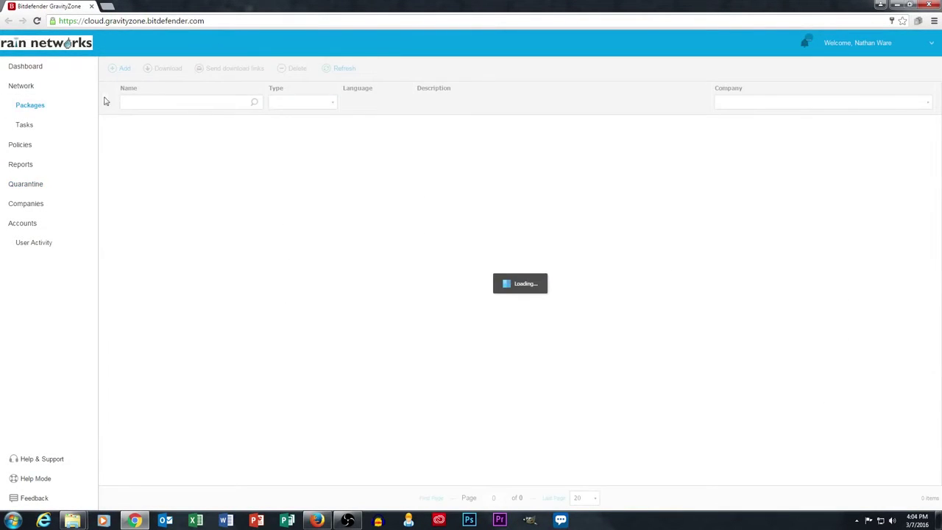
pyautogui.click(22, 87)
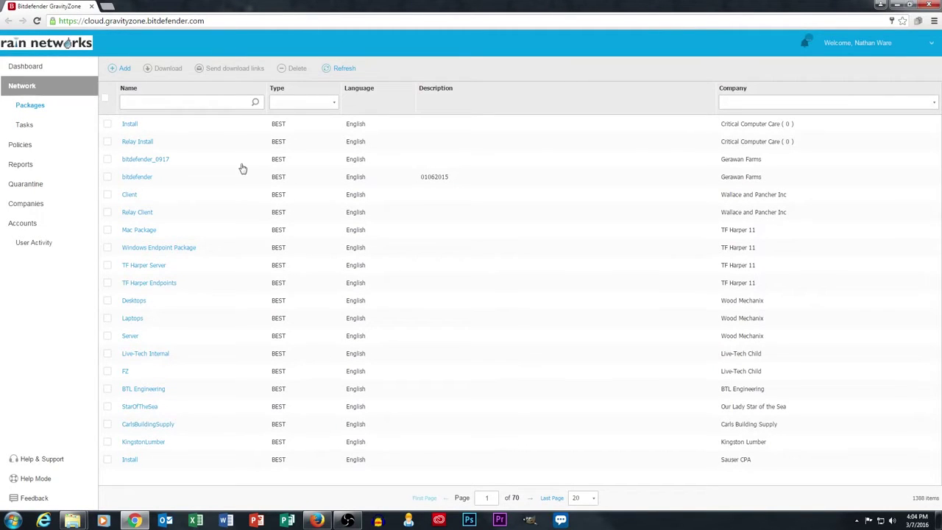